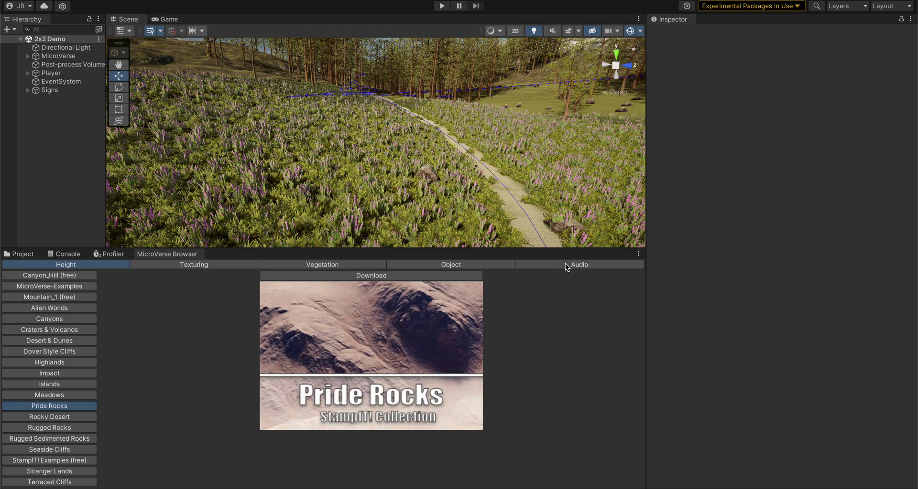
Browse the Texturing, Vegetation and Object stamp categories, then return to Height
left_click(179, 266)
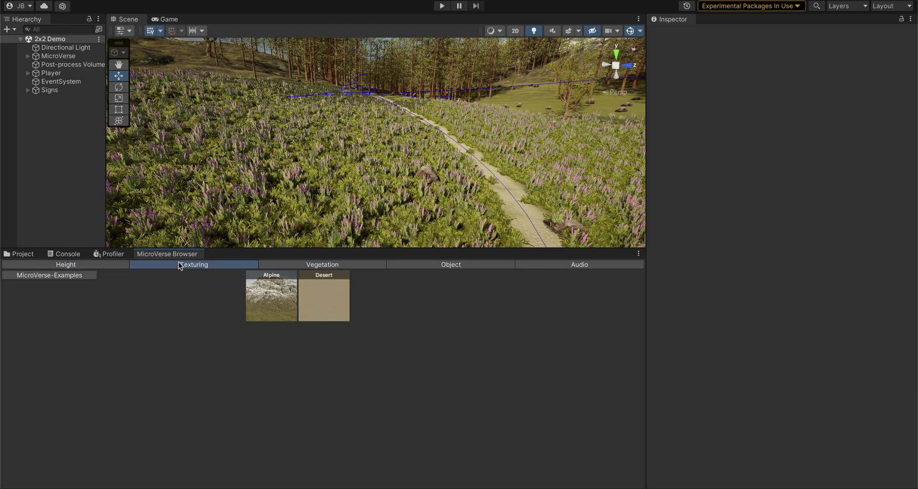
left_click(317, 266)
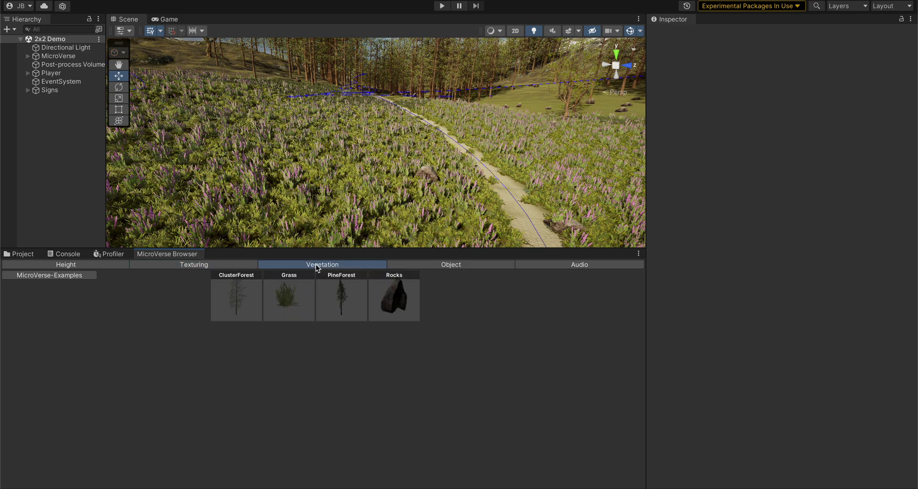
left_click(446, 266)
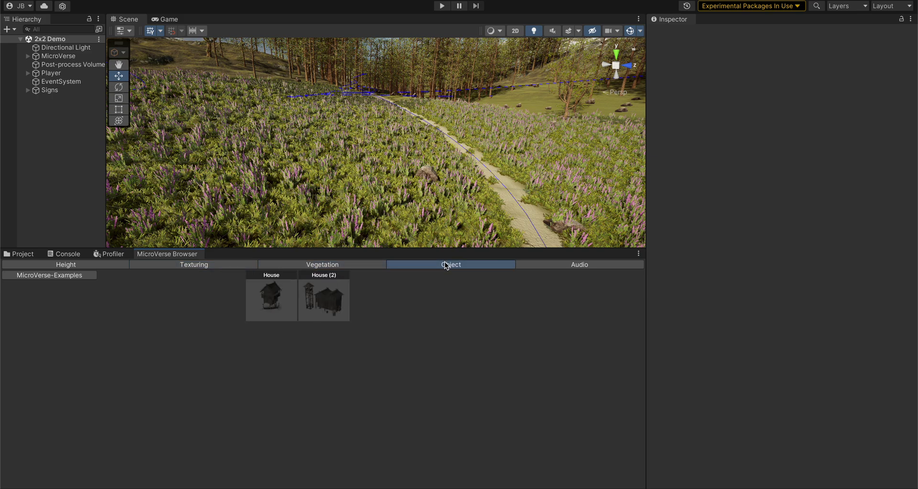
left_click(67, 266)
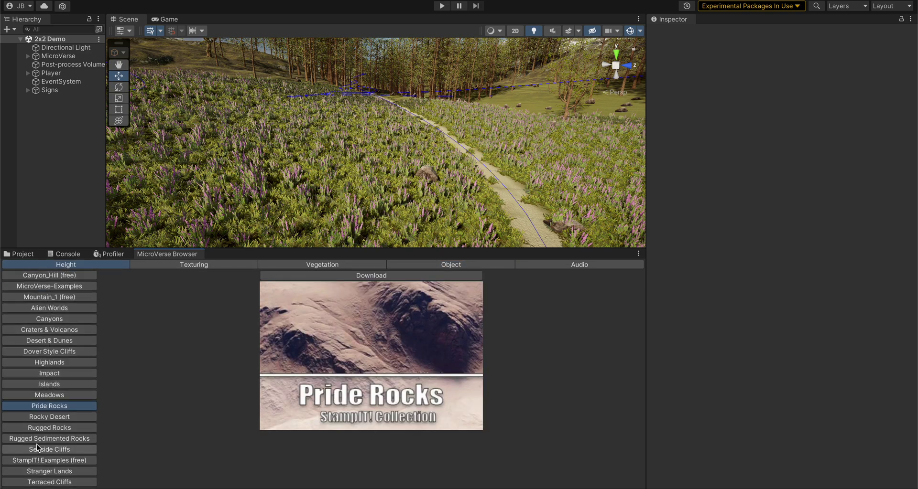
Preview the Canyon_Hill, MicroVerse-Examples and Impact height-stamp collections
left_click(54, 277)
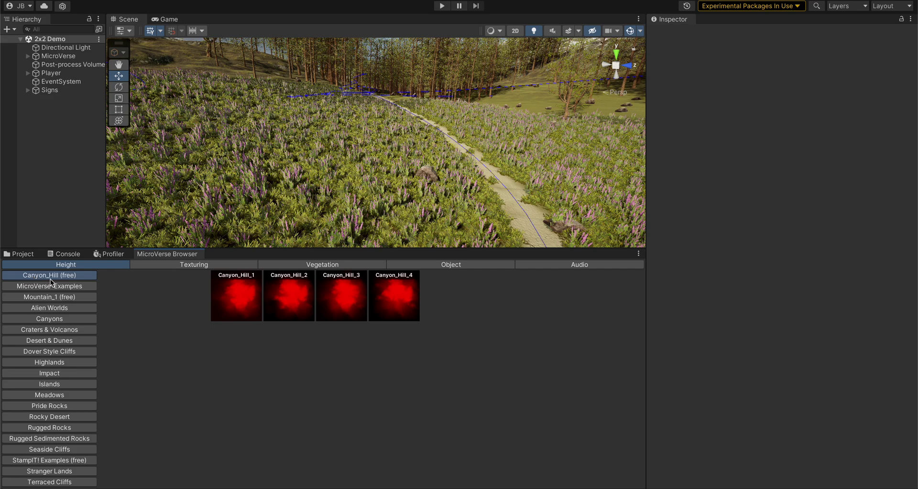
left_click(53, 286)
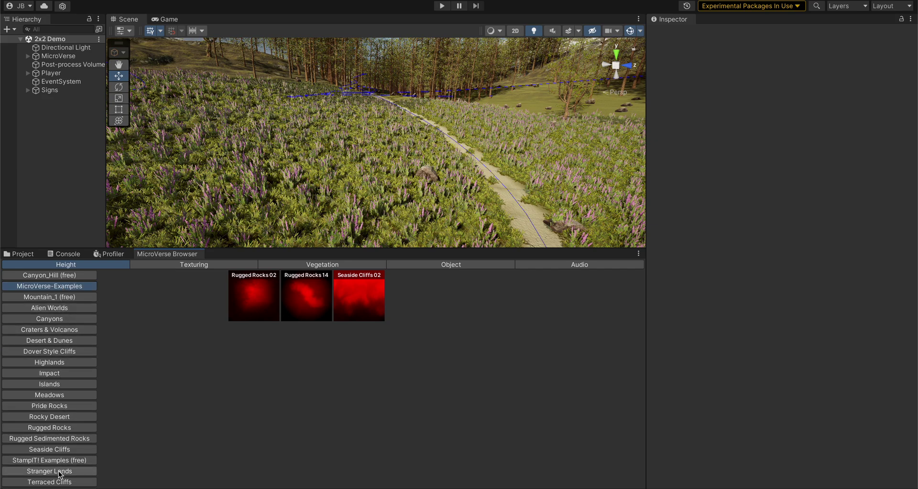
left_click(51, 374)
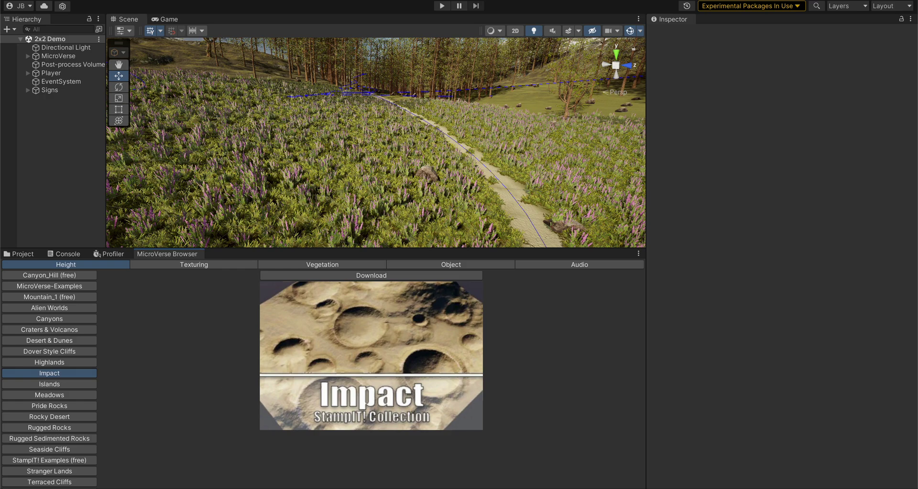
Preview Mountain_1, Canyon_Hill, StampIT! Examples, Craters & Volcanos, Desert & Dunes, then Dover Style Cliffs
left_click(48, 297)
left_click(46, 277)
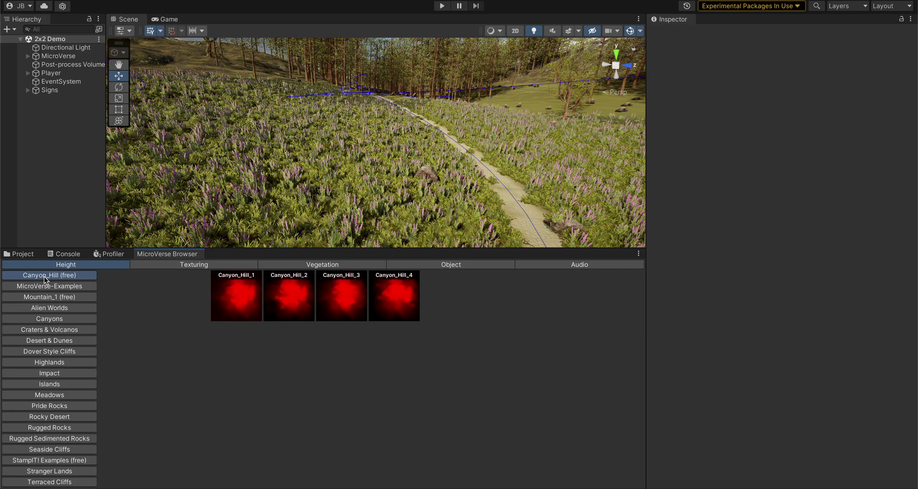
left_click(44, 460)
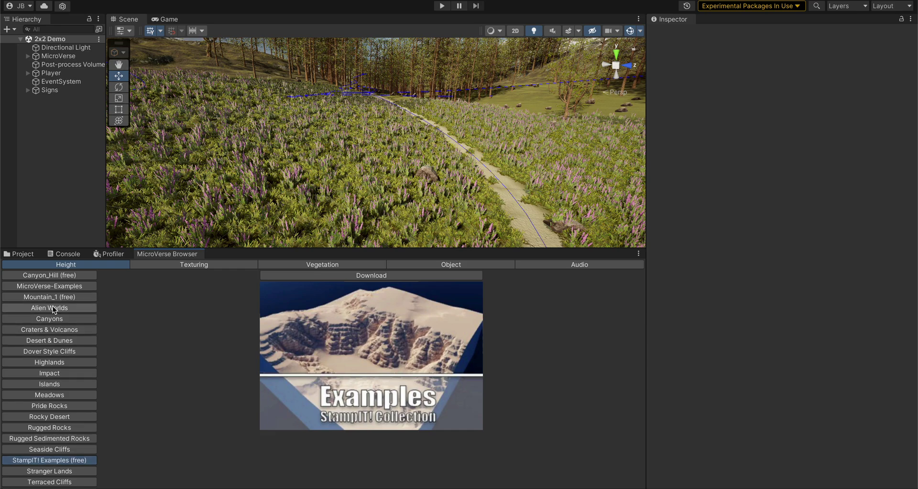
left_click(41, 333)
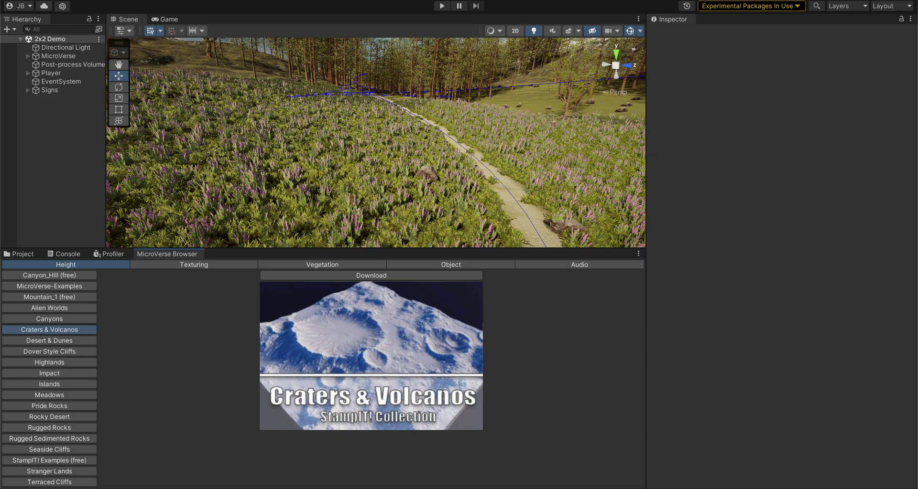
left_click(48, 343)
left_click(47, 354)
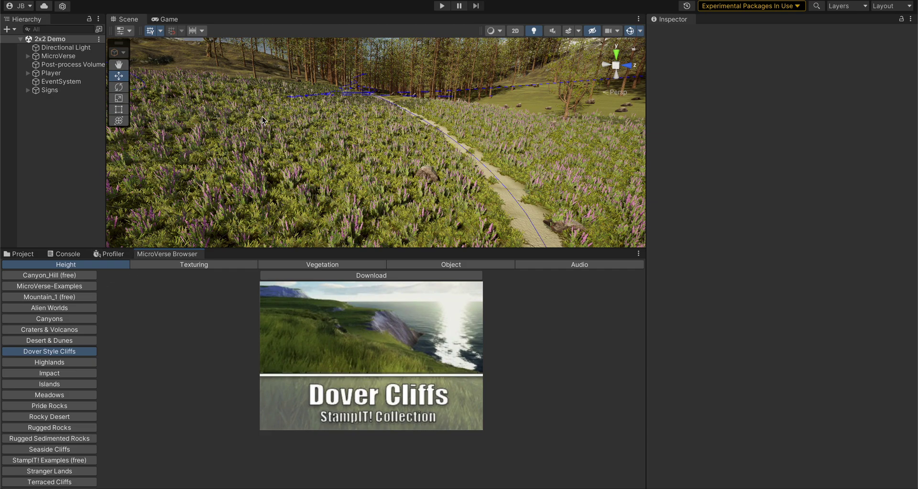
Drop the Desert texturing stamp onto the terrain and select its Desert object in the Hierarchy
left_click_drag(295, 148, 376, 213, "alt")
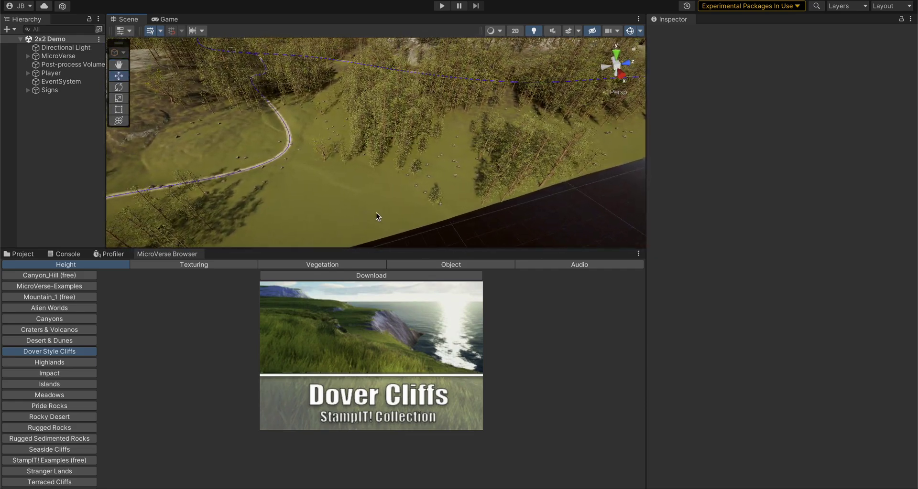
left_click(205, 265)
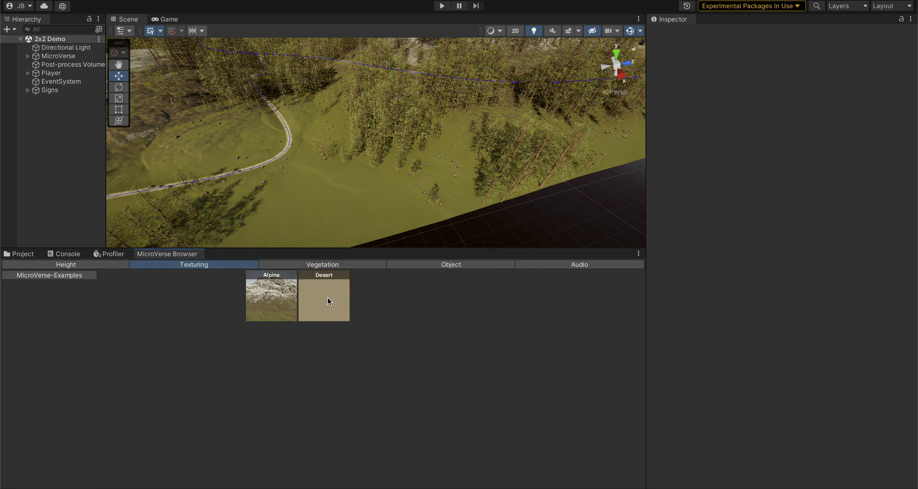
left_click_drag(327, 297, 317, 135)
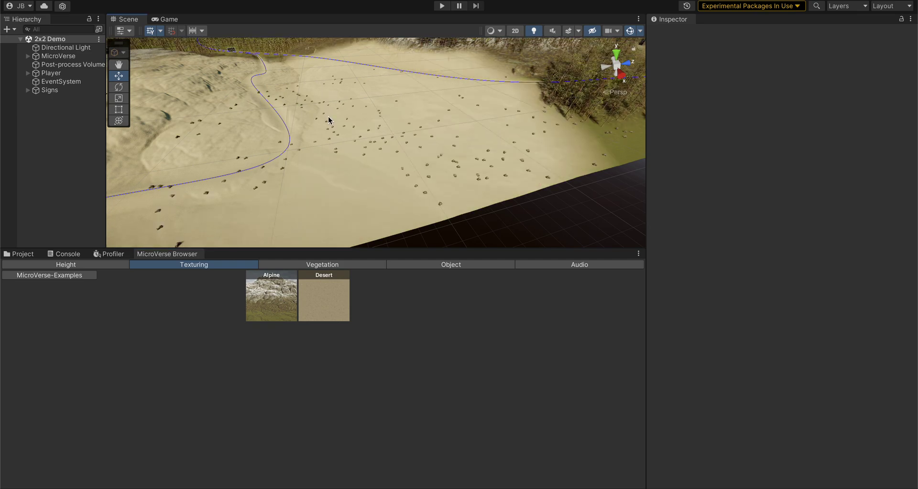
left_click(329, 116)
left_click_drag(331, 106, 315, 119, "alt")
left_click(59, 184)
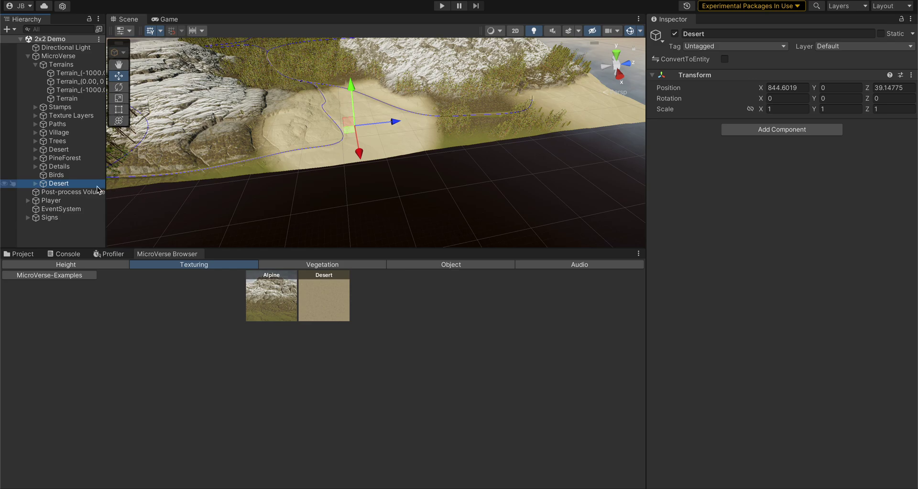
Switch the MicroVerse Browser from Vegetation to the Object category with House presets
left_click(329, 266)
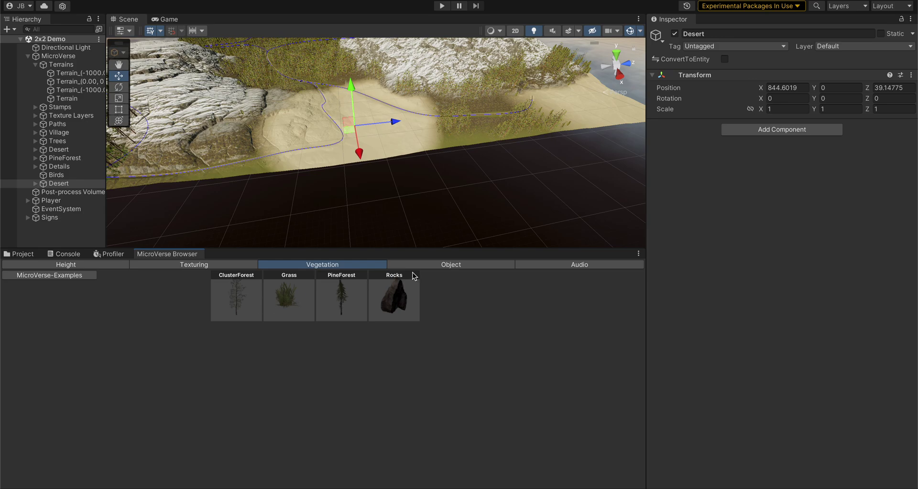
left_click(460, 264)
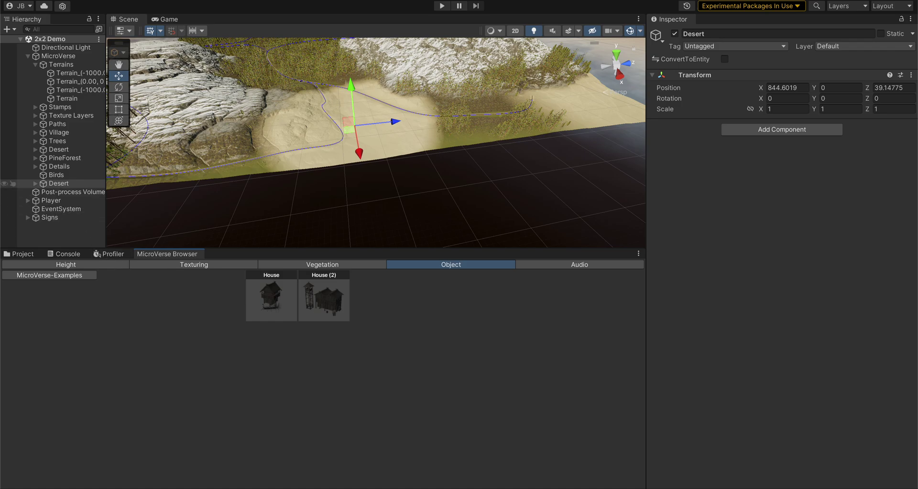
Place the House object stamp from the MicroVerse Browser onto the terrain
right_click(59, 187)
left_click(82, 109)
left_click_drag(271, 299, 296, 128)
scroll(297, 128, "down", 10)
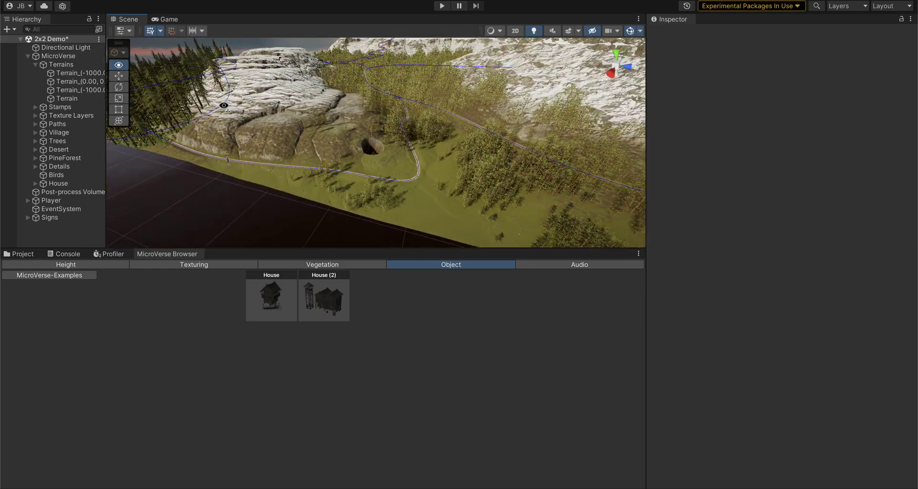
scroll(227, 144, "up", 5)
scroll(228, 160, "down", 5)
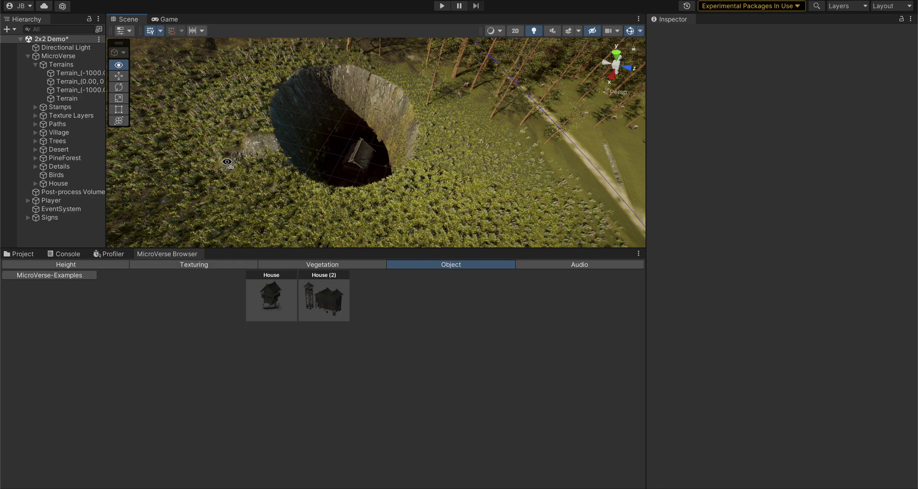
Raise the House to Position Y 28.4, view it up close, then delete it
left_click(60, 183)
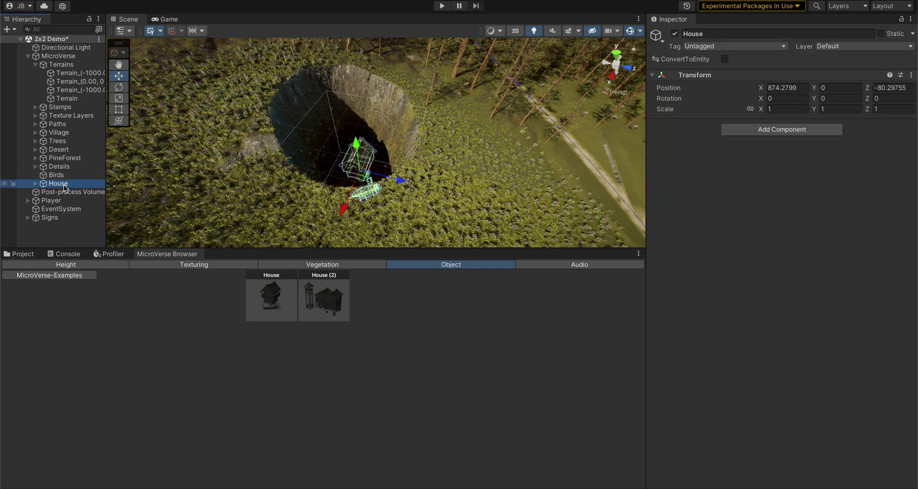
left_click_drag(356, 143, 354, 72)
right_click_drag(355, 71, 446, 57)
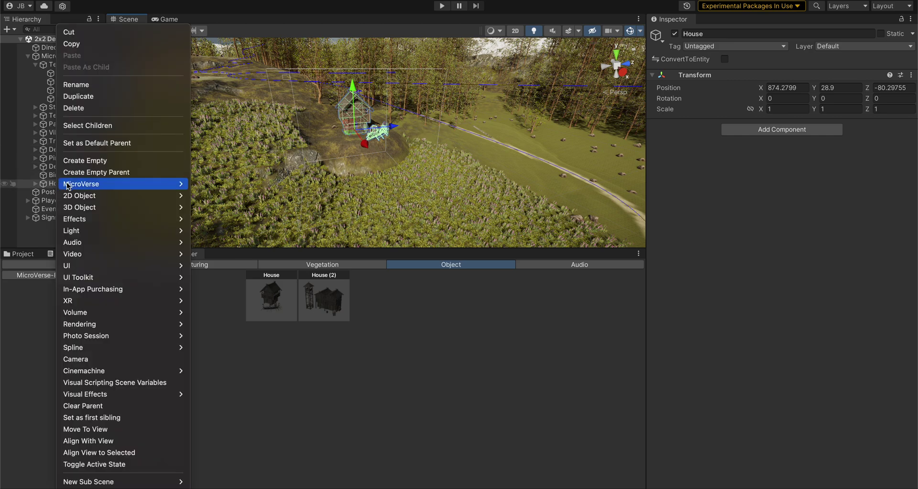
key("Escape")
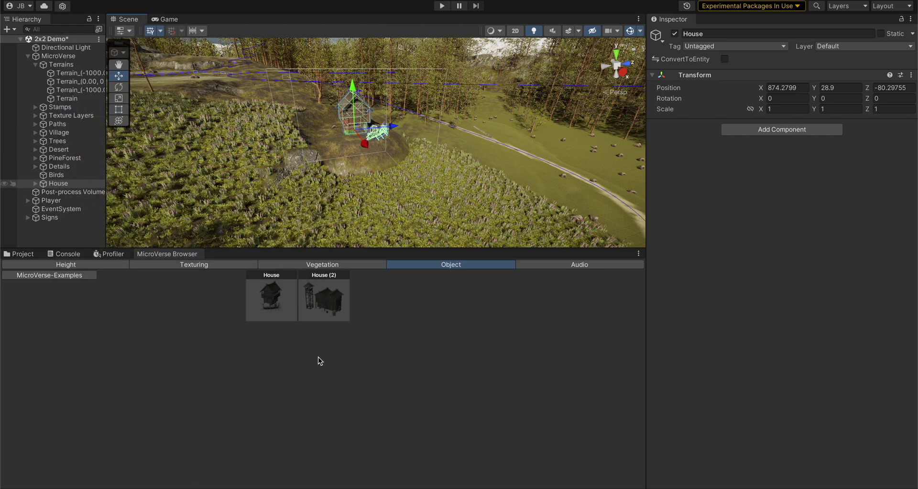
key("Delete")
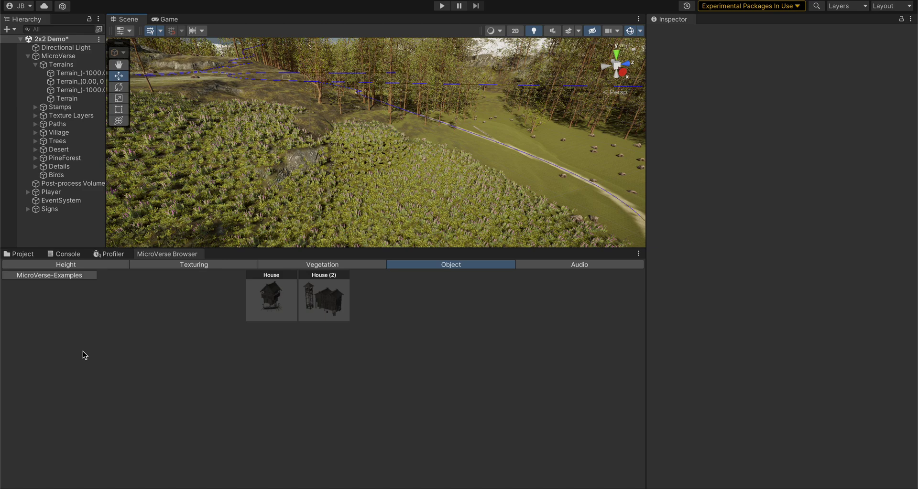
Switch the bottom panel to the Project window showing the MicroVerse Examples folders
left_click(24, 253)
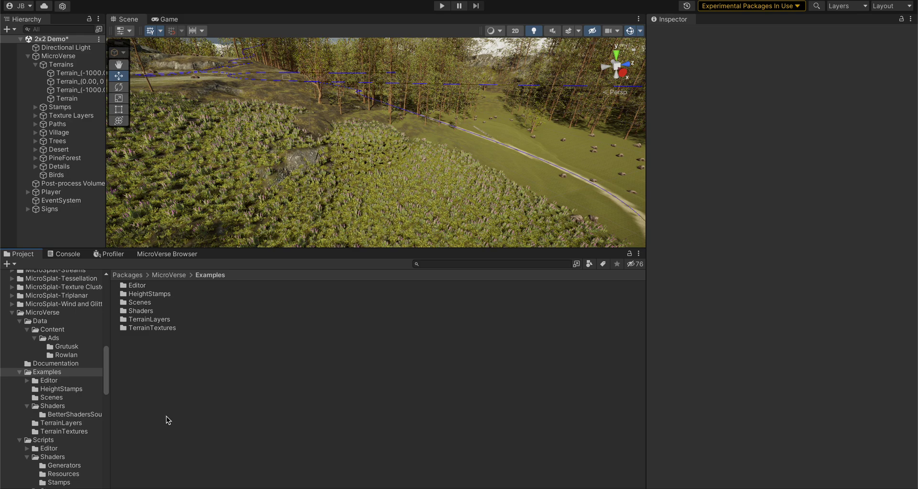
Open MicroVerse Data > Content and inspect Examples_Height, then Examples_Texturing with Alpine and Desert
left_click(58, 330)
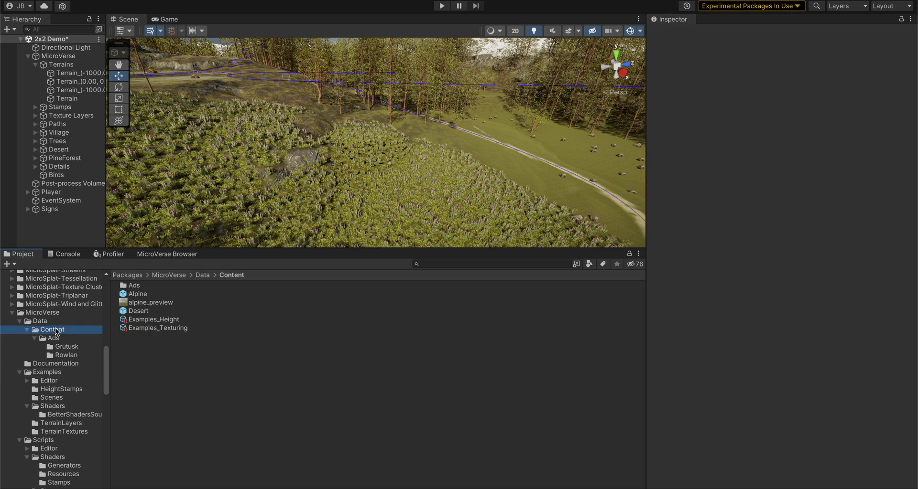
left_click(156, 321)
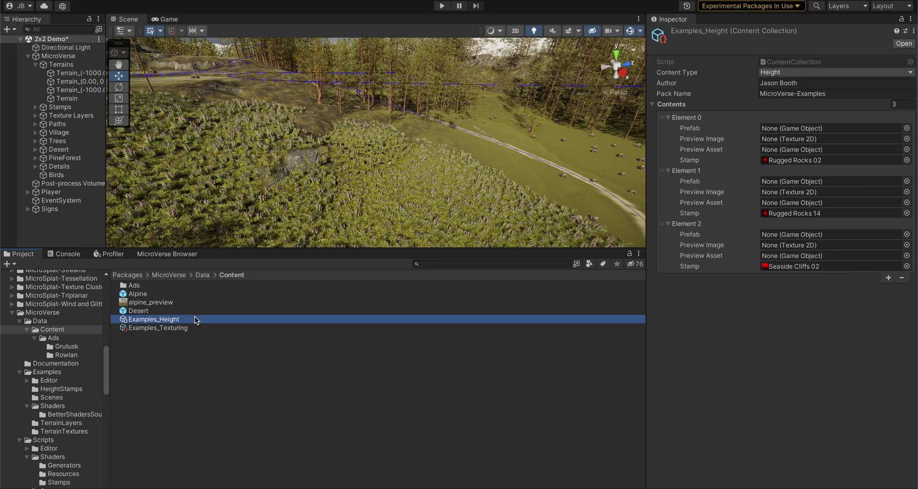
left_click(168, 326)
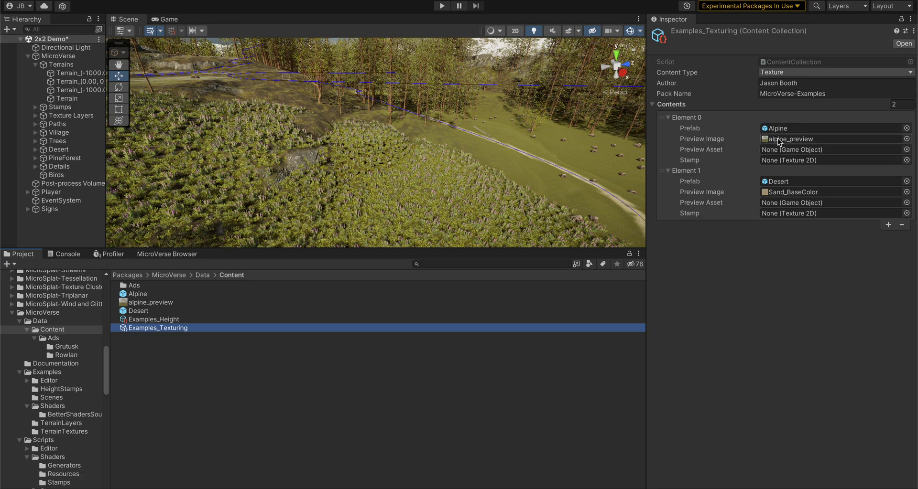
Look through the Create > MicroVerse context menu for Examples_Texturing, then dismiss it
right_click(142, 385)
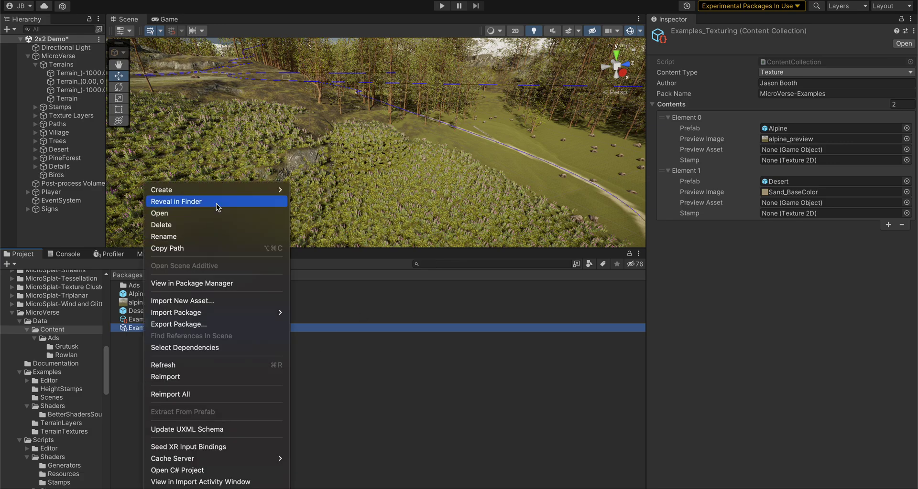
mouse_move(217, 193)
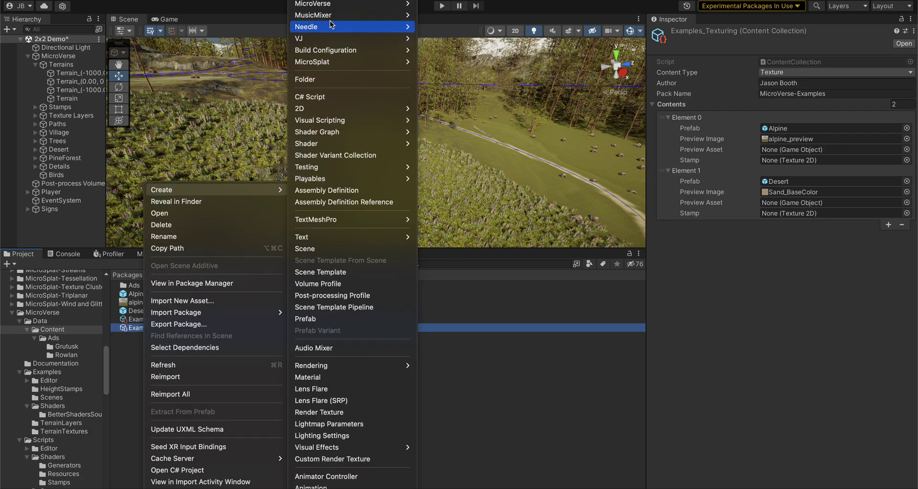
mouse_move(334, 5)
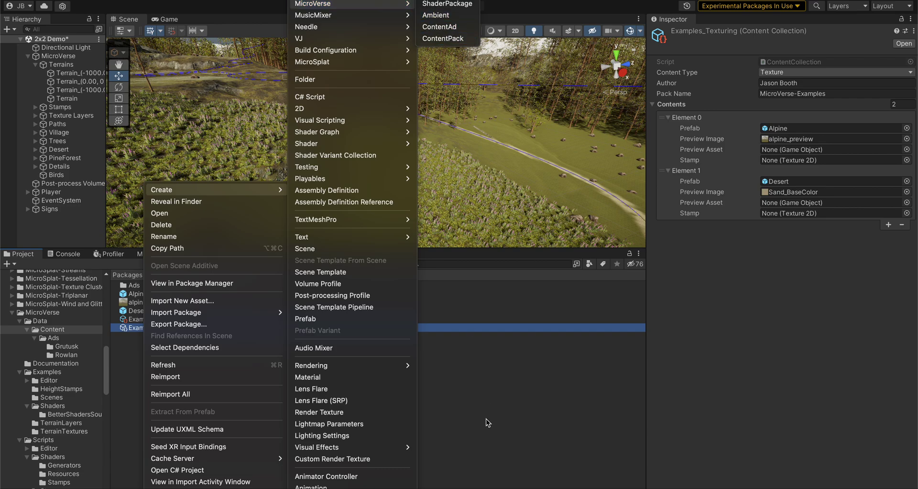
left_click(492, 430)
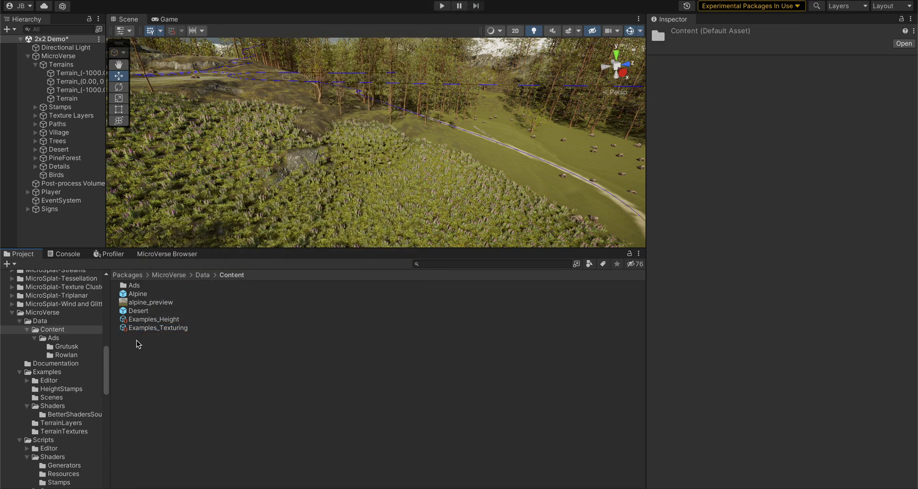
Open the Ads > Rowlan folder and inspect the Canyons Content Ad asset
double_click(132, 287)
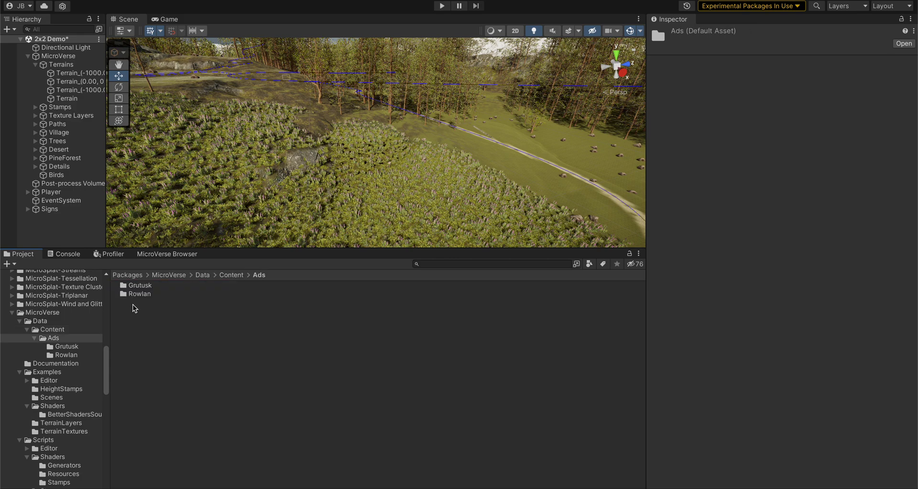
double_click(130, 295)
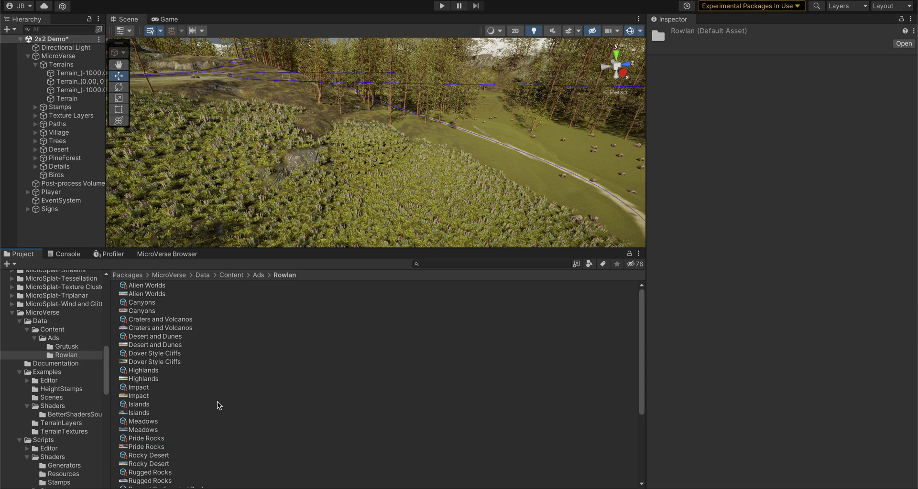
left_click(148, 304)
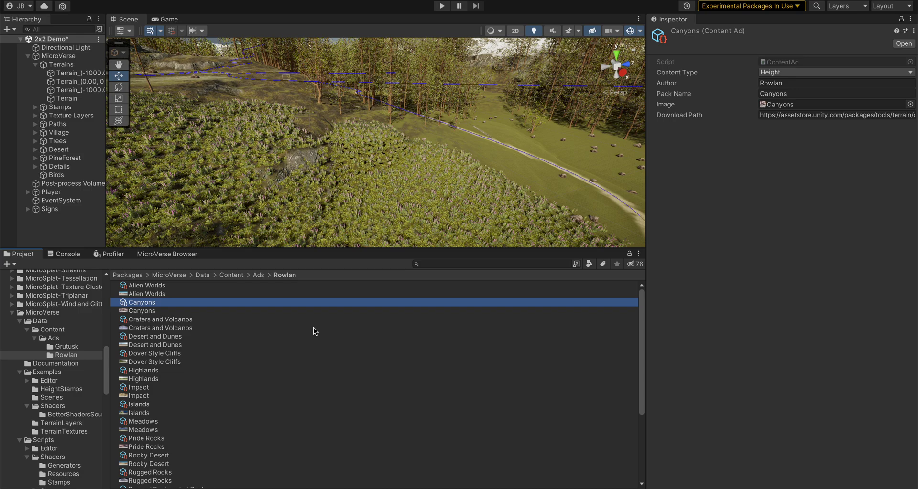
left_click(767, 73)
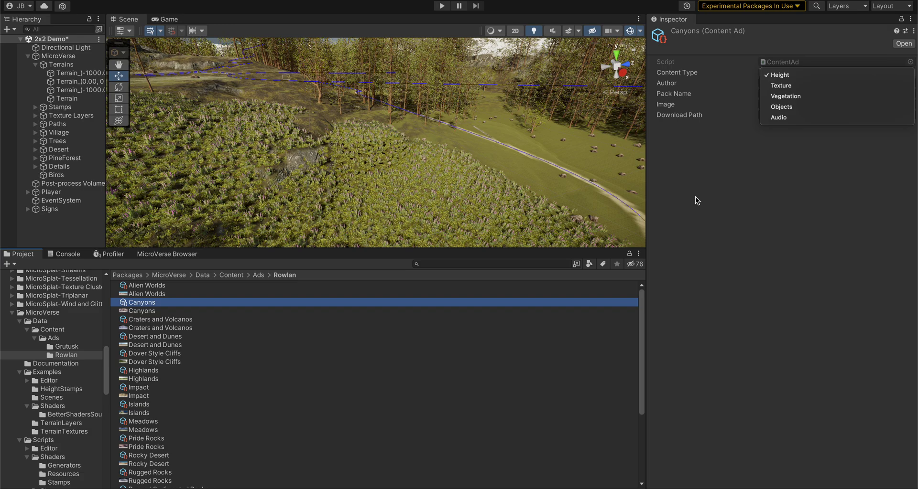
left_click(704, 237)
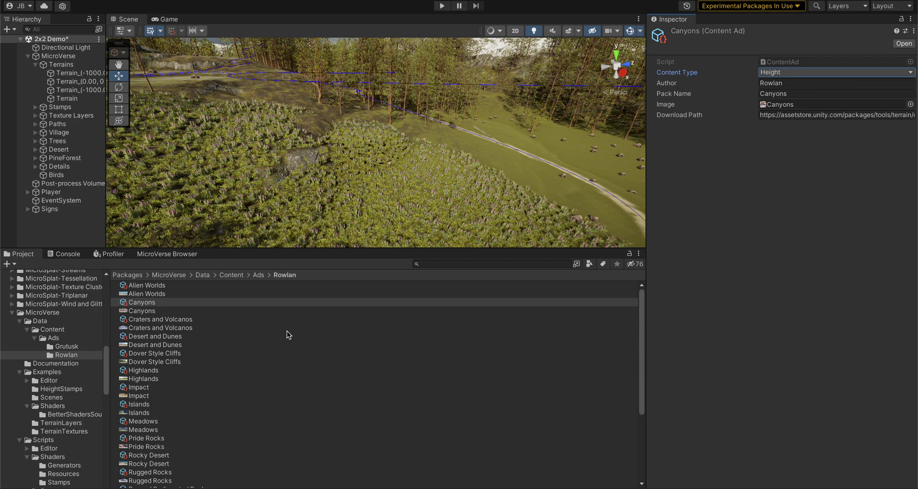
Return to the MicroVerse Browser and cycle through Audio, Object, Vegetation, Texturing and Height
left_click(161, 253)
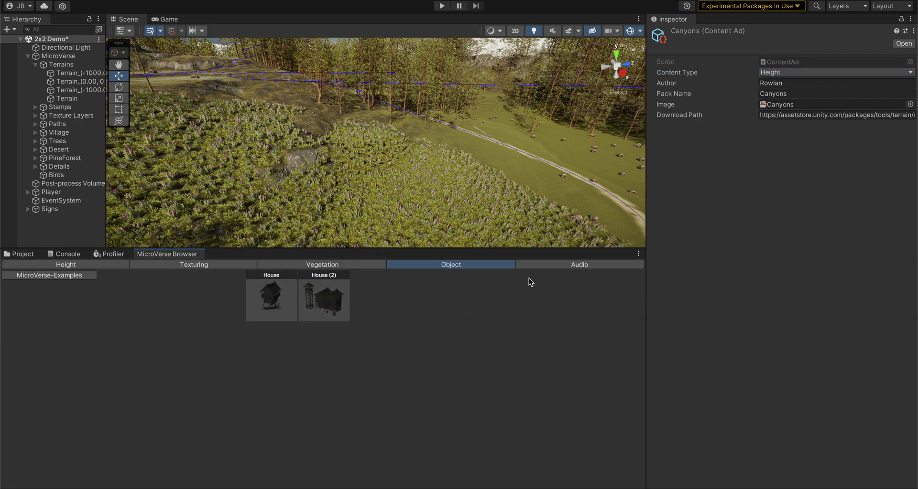
left_click(542, 264)
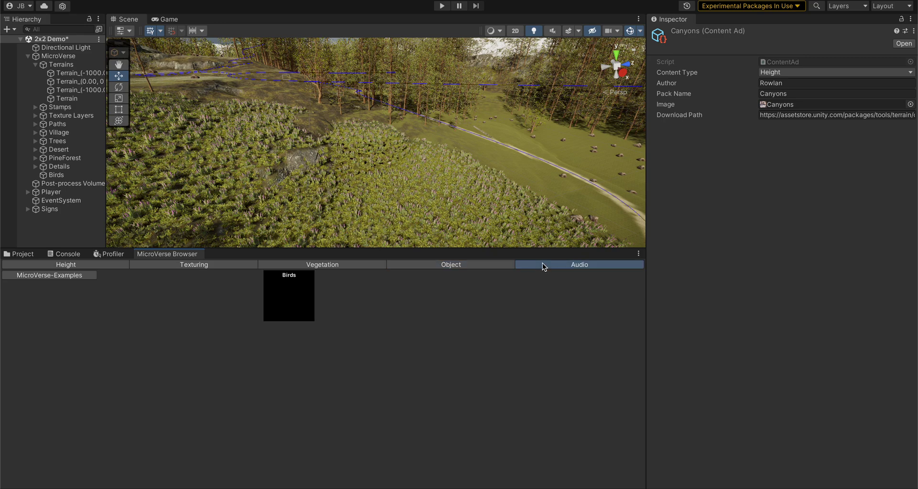
left_click(484, 268)
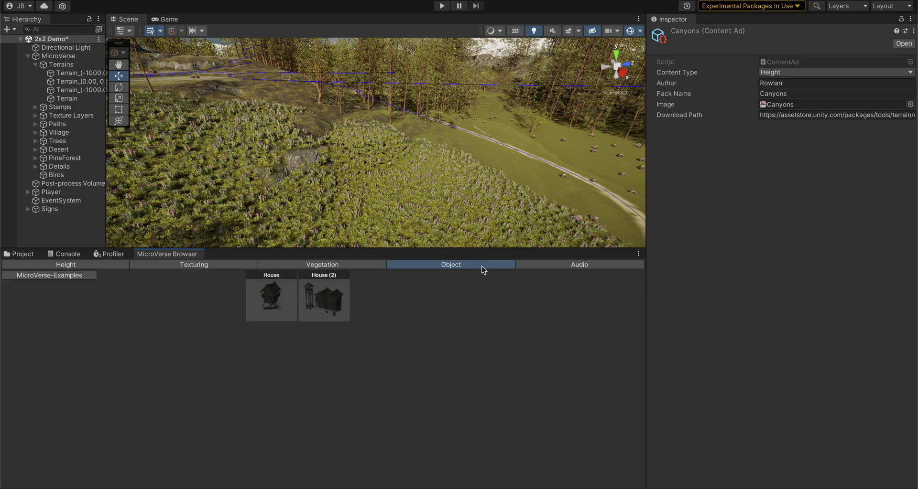
left_click(355, 265)
left_click(207, 265)
left_click(104, 264)
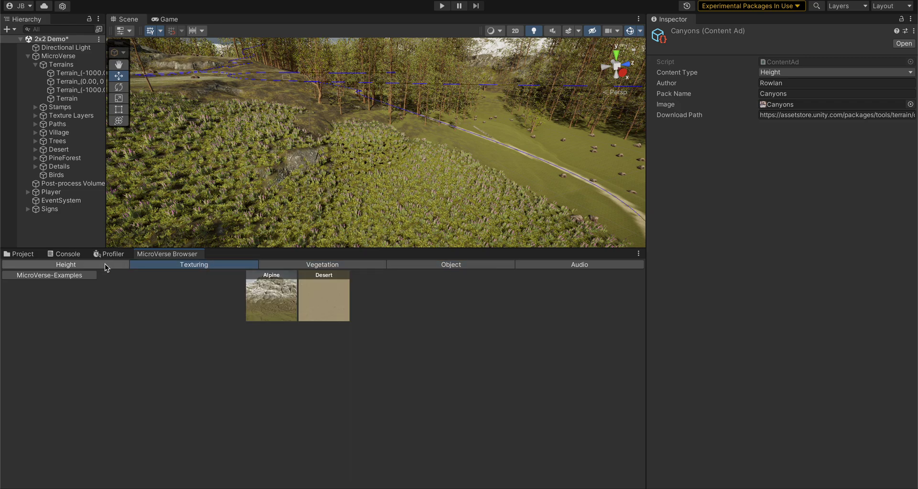